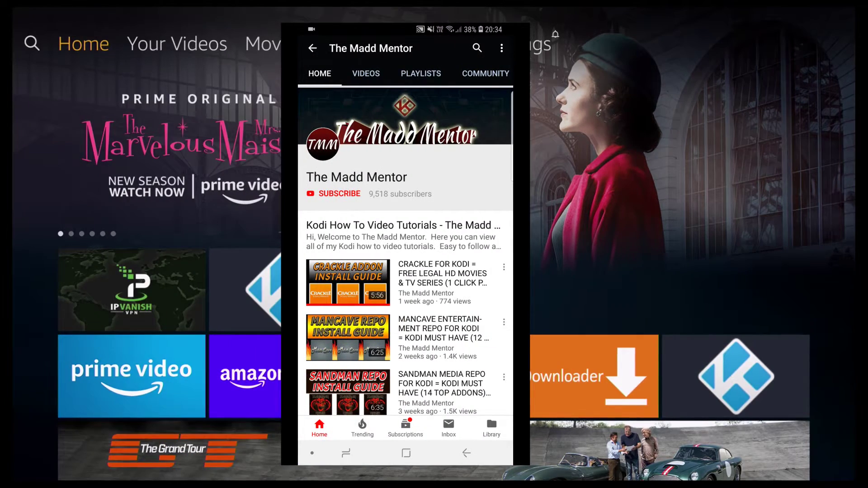
# Step: Open the Fire TV search screen and enter F as the first letter
pyautogui.click(339, 193)
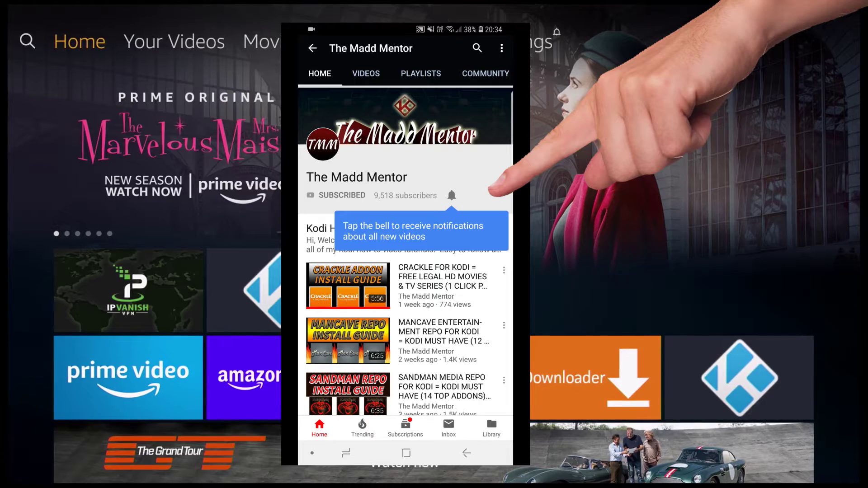
pyautogui.click(451, 195)
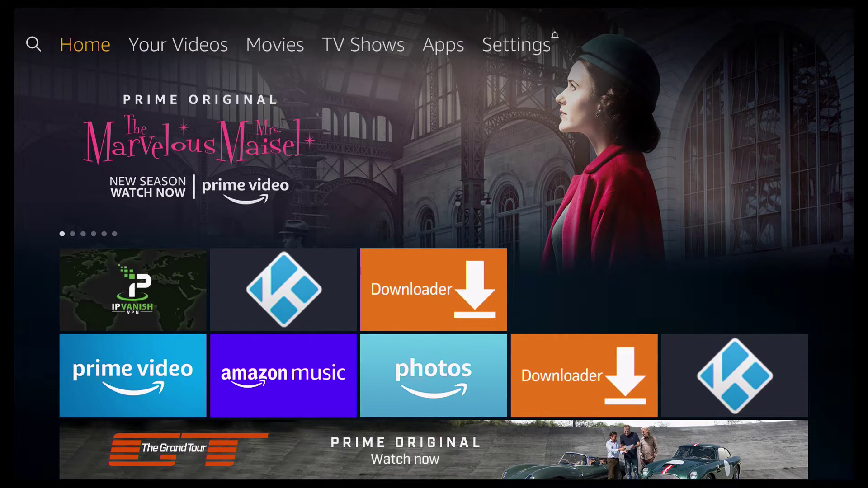
pyautogui.press('Left')
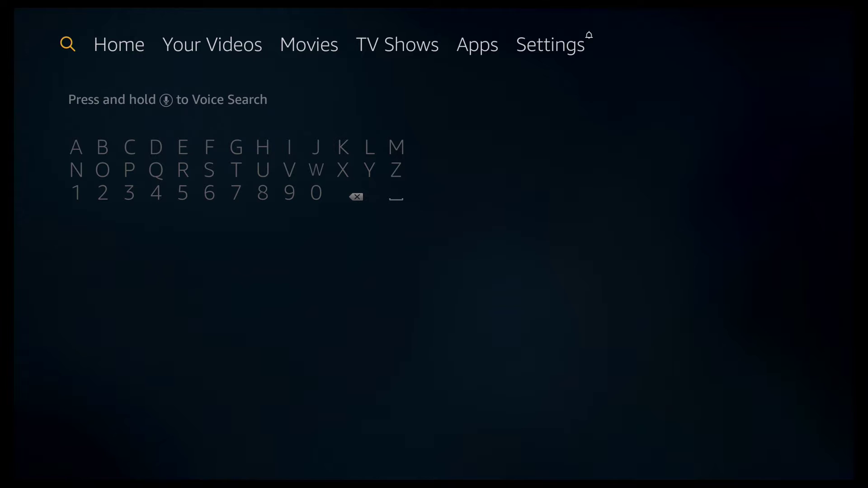
pyautogui.press('Down')
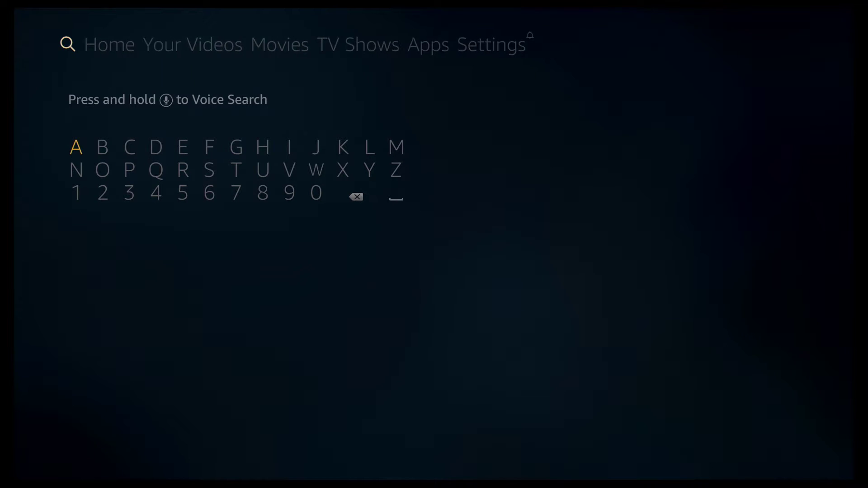
pyautogui.press('Right')
pyautogui.press('Right')
pyautogui.press('Right')
pyautogui.press('Right')
pyautogui.press('Right')
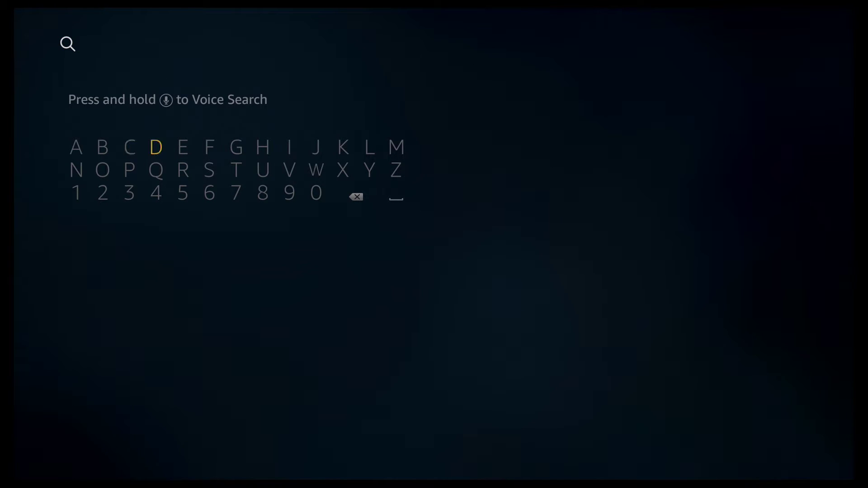
pyautogui.press('Return')
# Step: Finish spelling 'Firef' and pick the Firefox suggestion to list Firefox for Fire TV
pyautogui.press('Right')
pyautogui.press('Right')
pyautogui.press('Right')
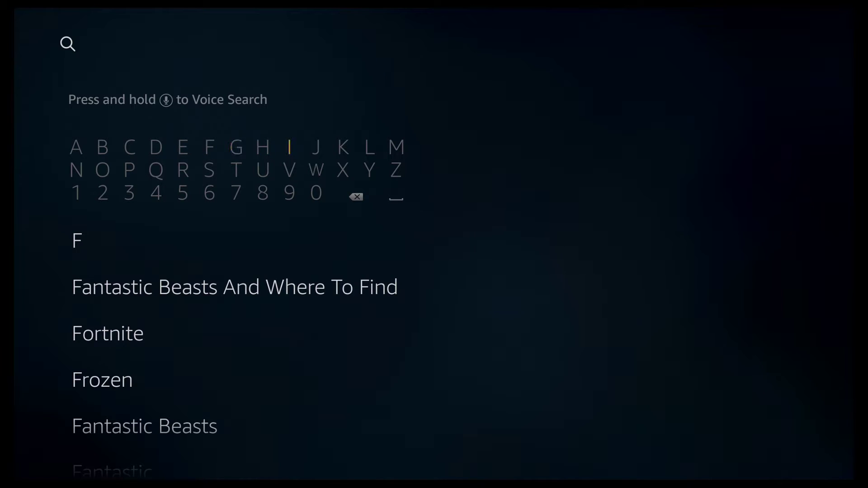
pyautogui.press('Return')
pyautogui.press('Left')
pyautogui.press('Left')
pyautogui.press('Left')
pyautogui.press('Left')
pyautogui.press('Down')
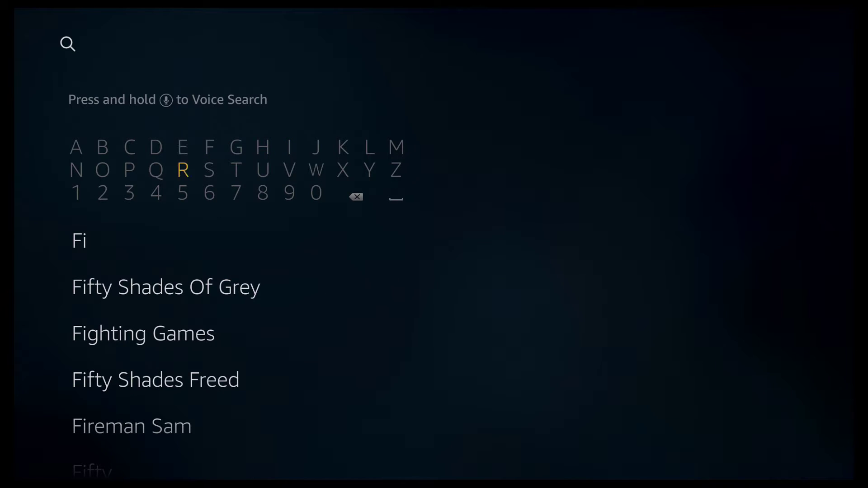
pyautogui.press('Return')
pyautogui.press('Up')
pyautogui.press('Return')
pyautogui.press('Right')
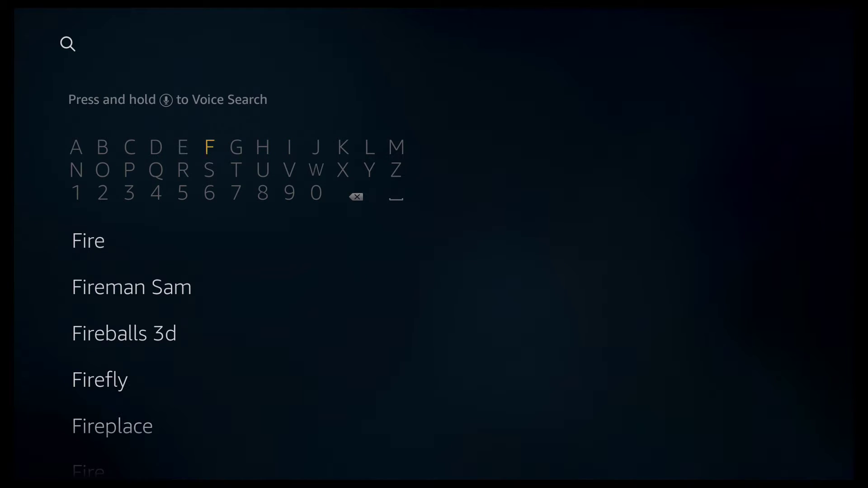
pyautogui.press('Return')
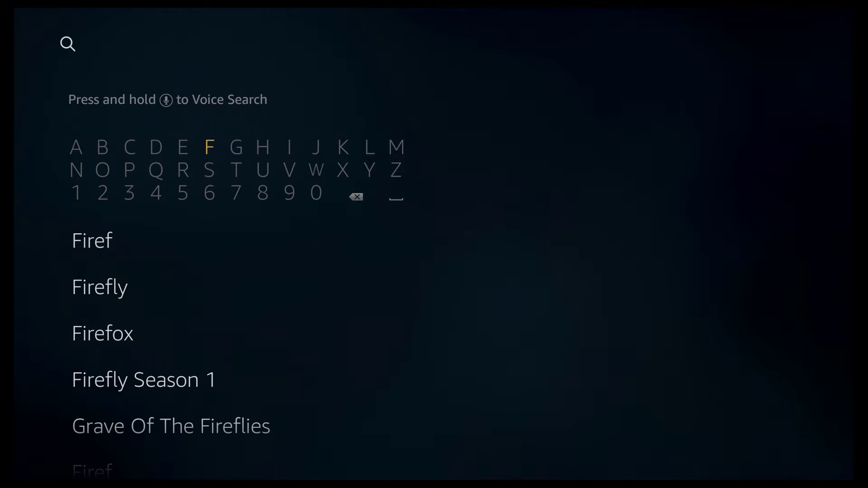
pyautogui.press('Down')
pyautogui.press('Down')
pyautogui.press('Down')
pyautogui.press('Down')
pyautogui.press('Down')
pyautogui.press('Return')
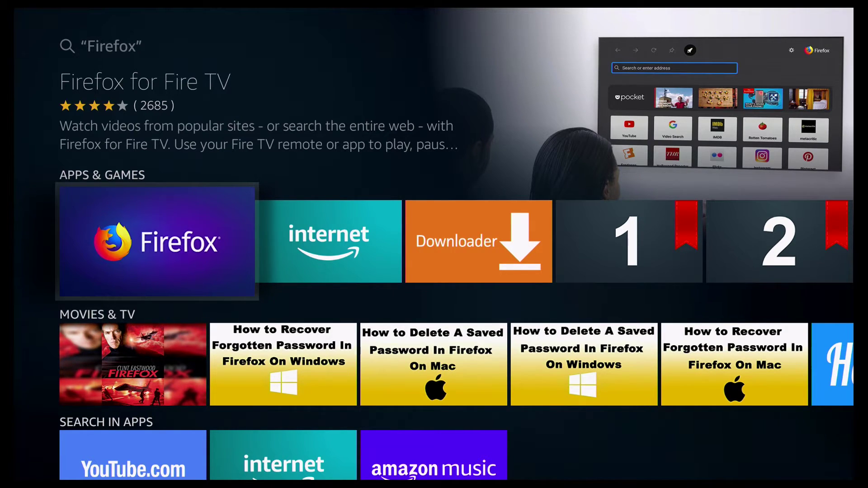
# Step: Open the Firefox for Fire TV details, download it, and launch it once installed
pyautogui.press('Return')
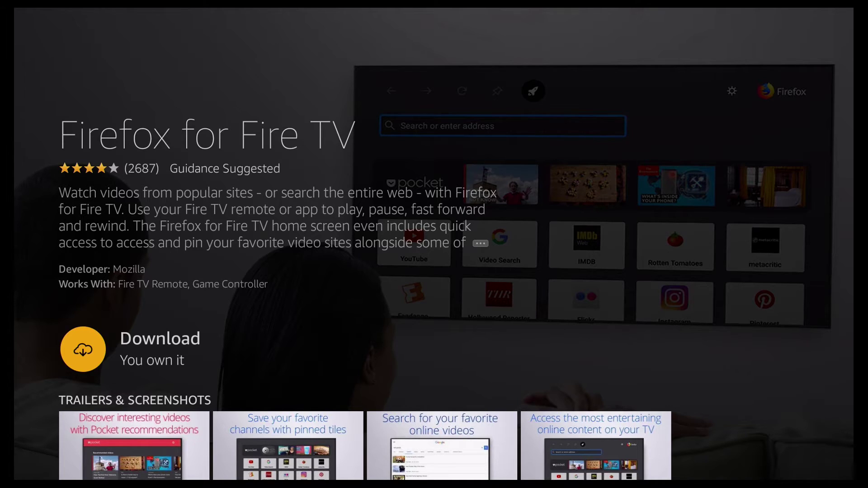
pyautogui.press('Return')
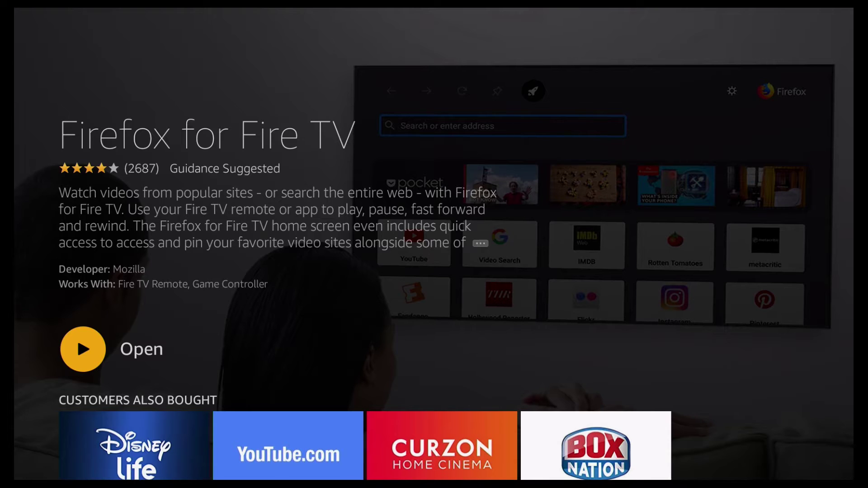
pyautogui.press('Return')
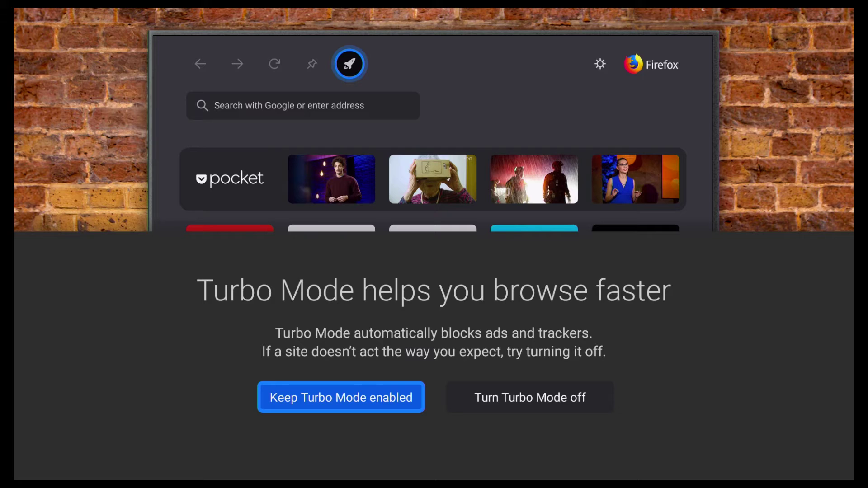
# Step: Dismiss the Turbo Mode intro with Turbo Mode on, and start typing 'what'
pyautogui.press('Return')
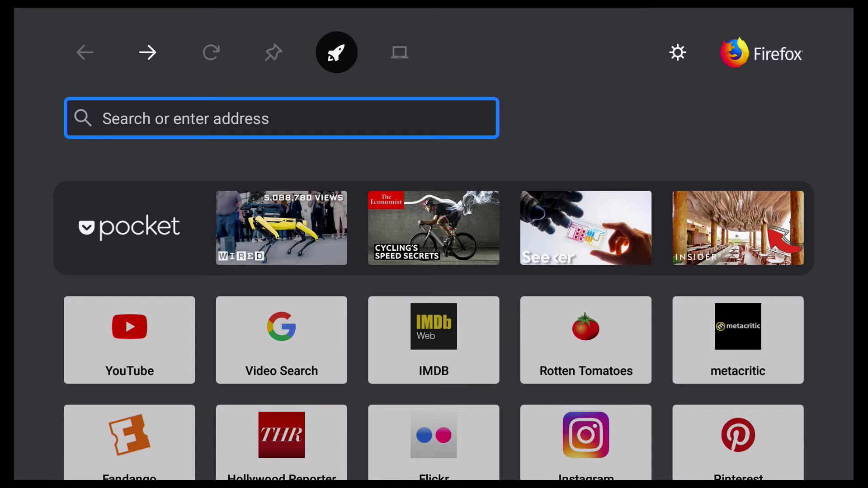
pyautogui.press('Return')
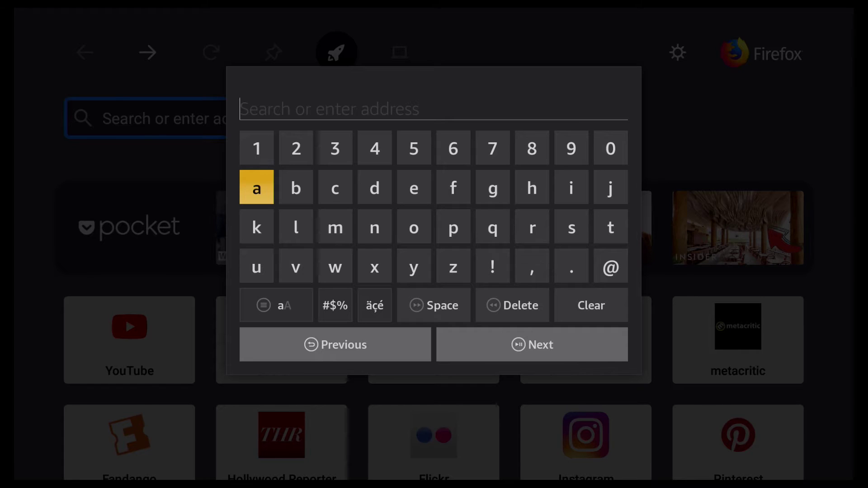
pyautogui.press('Down')
pyautogui.press('Down')
pyautogui.press('Right')
pyautogui.press('Right')
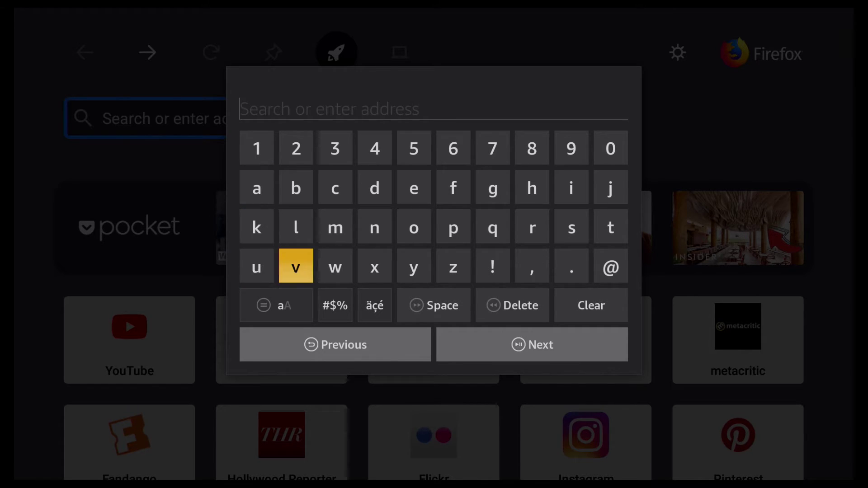
pyautogui.write('w')
pyautogui.press('Up')
pyautogui.press('Up')
pyautogui.press('Right')
pyautogui.press('Right')
pyautogui.press('Right')
pyautogui.press('Right')
pyautogui.press('Right')
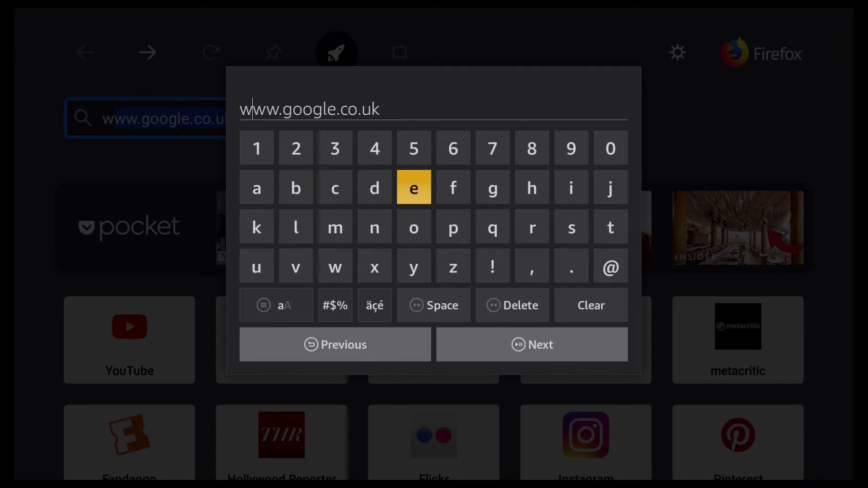
pyautogui.write('h')
pyautogui.press('Right')
pyautogui.press('Right')
pyautogui.press('Right')
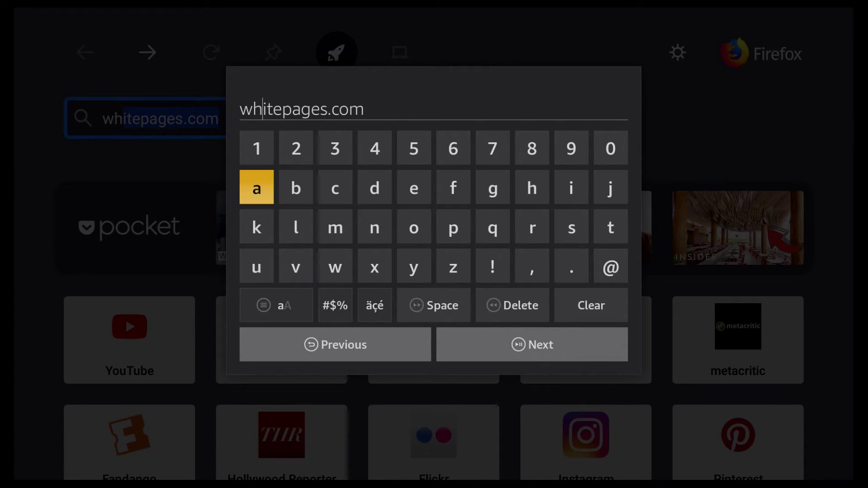
pyautogui.write('a')
pyautogui.press('Left')
pyautogui.press('Down')
pyautogui.write('t')
# Step: Finish typing 'whatsmyip' and submit the search
pyautogui.press('Left')
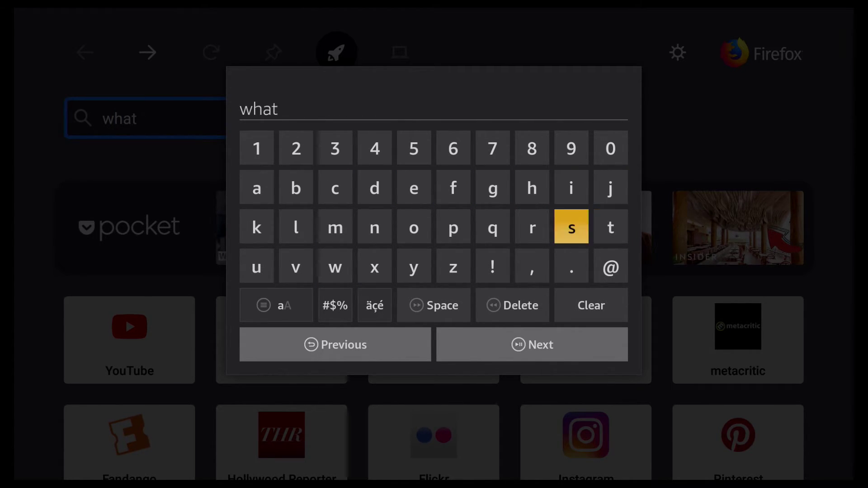
pyautogui.write('s')
pyautogui.press('Left')
pyautogui.press('Left')
pyautogui.press('Left')
pyautogui.press('Left')
pyautogui.press('Left')
pyautogui.press('Left')
pyautogui.write('m')
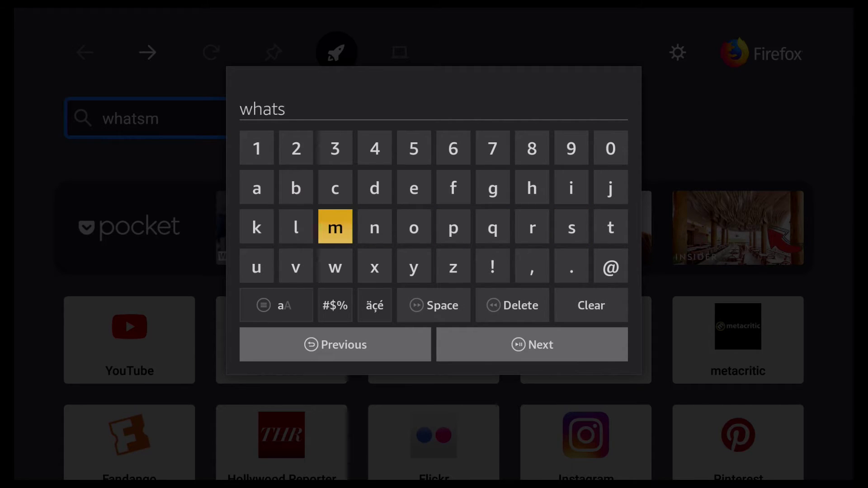
pyautogui.press('Right')
pyautogui.press('Right')
pyautogui.press('Down')
pyautogui.write('y')
pyautogui.press('Up')
pyautogui.press('Up')
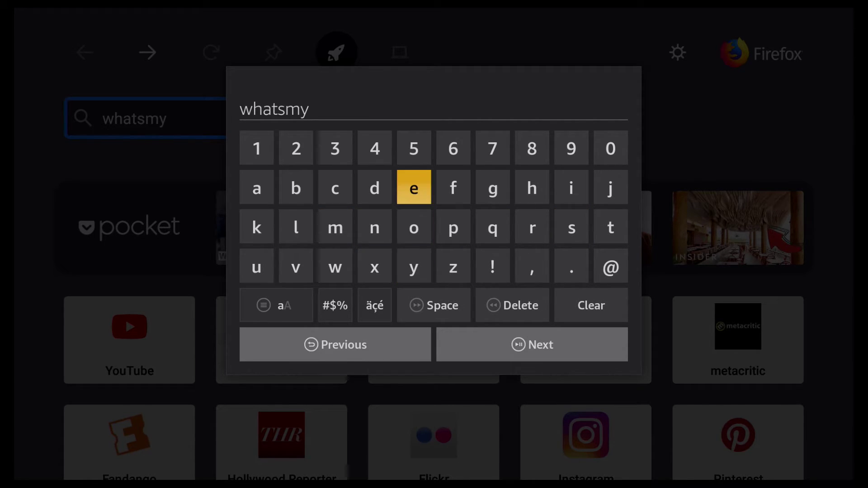
pyautogui.press('Right')
pyautogui.press('Right')
pyautogui.press('Right')
pyautogui.press('Right')
pyautogui.write('i')
pyautogui.press('Left')
pyautogui.press('Left')
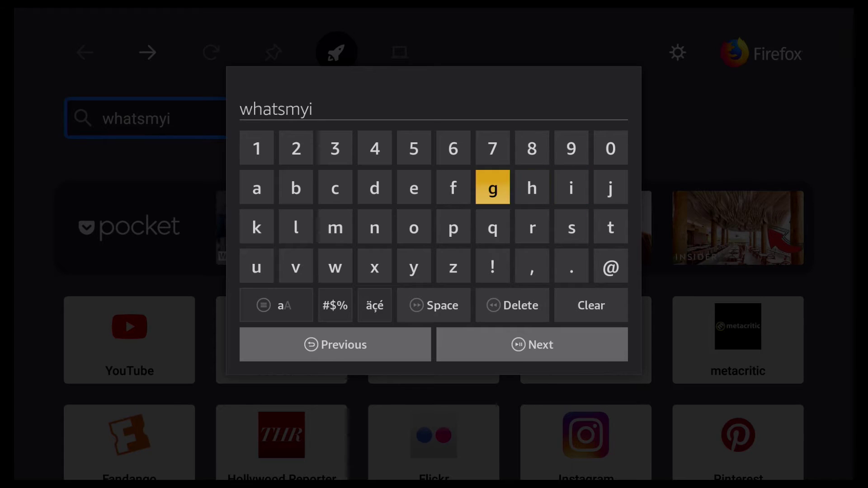
pyautogui.press('Left')
pyautogui.press('Down')
pyautogui.write('p')
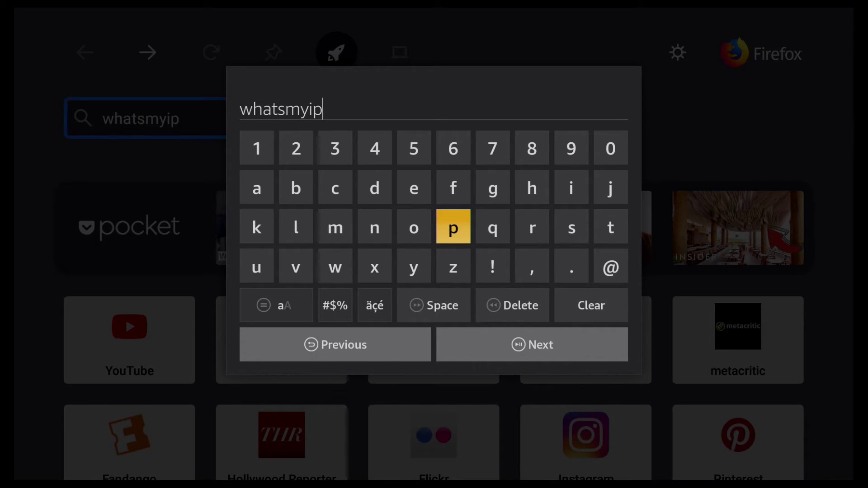
pyautogui.press('Return')
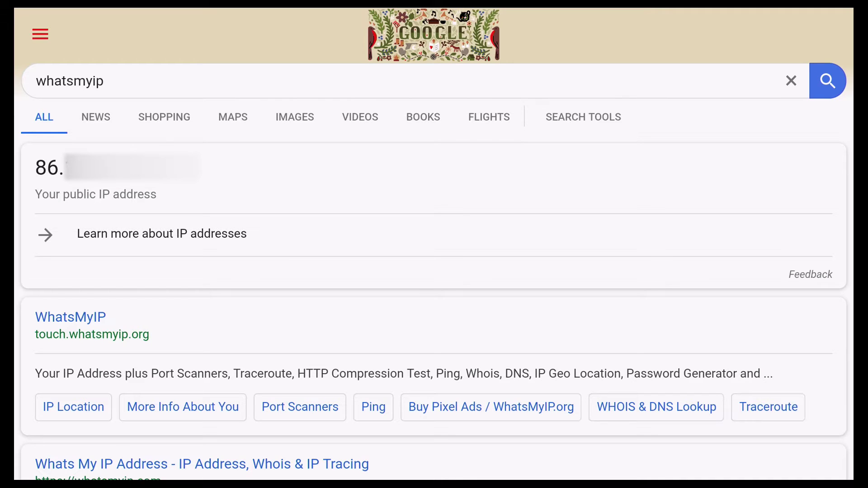
# Step: Note the public IP on the Google results, then return to the Fire TV Home screen
pyautogui.press('Home')
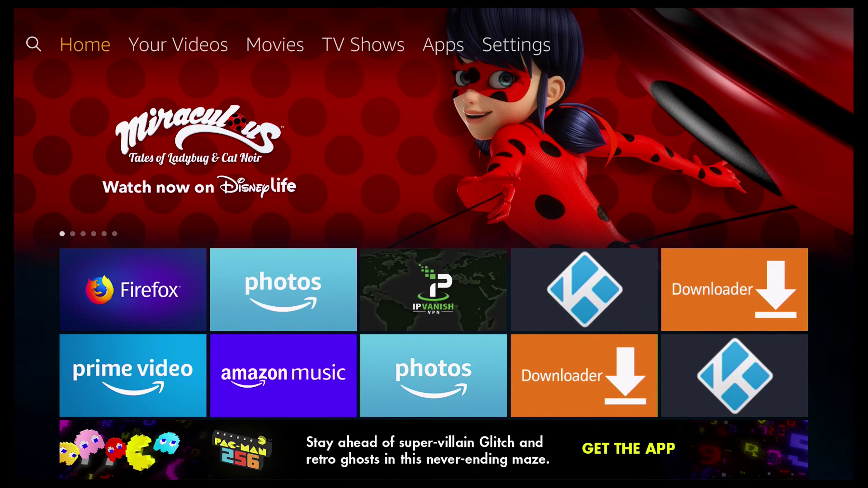
# Step: Open IPVanish VPN from the Recent row and connect to a United Kingdom server
pyautogui.press('Down')
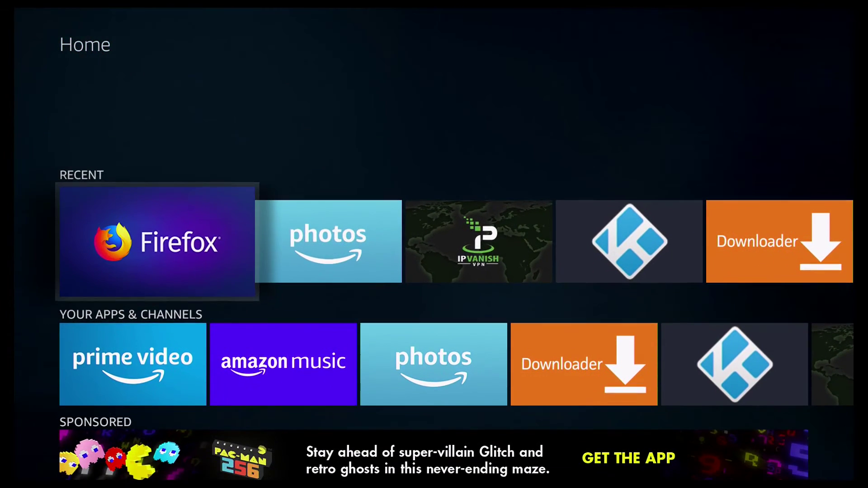
pyautogui.press('Right')
pyautogui.press('Right')
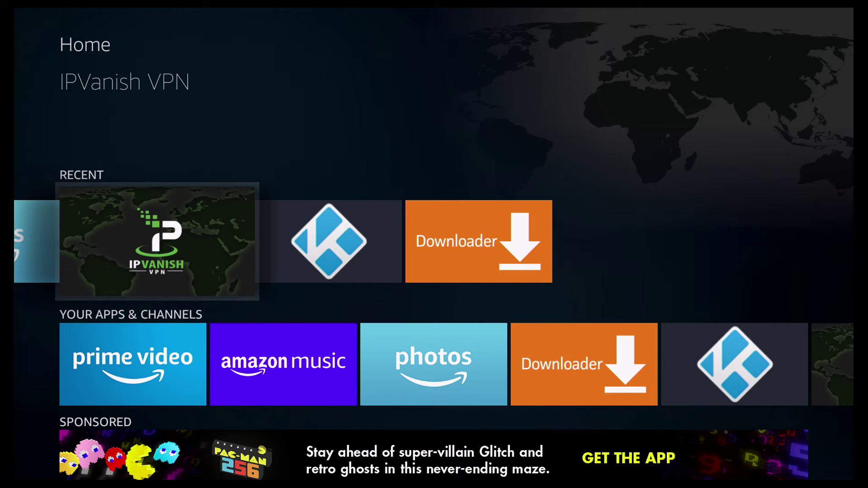
pyautogui.press('Return')
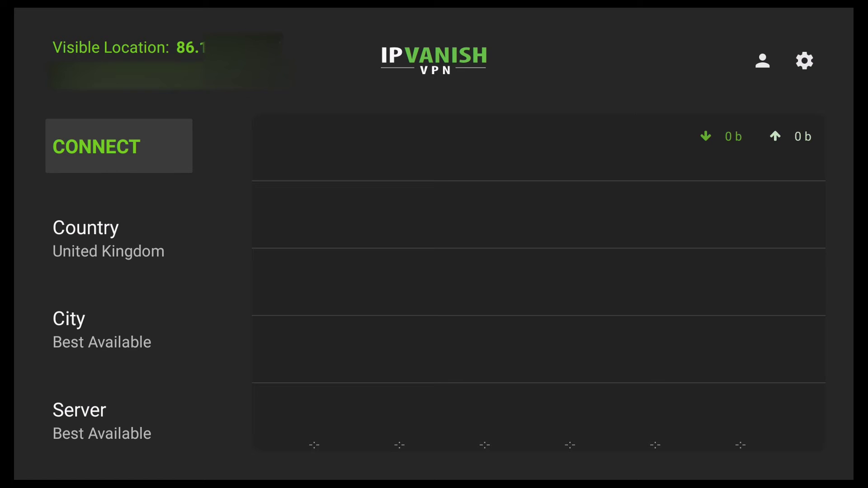
pyautogui.press('Return')
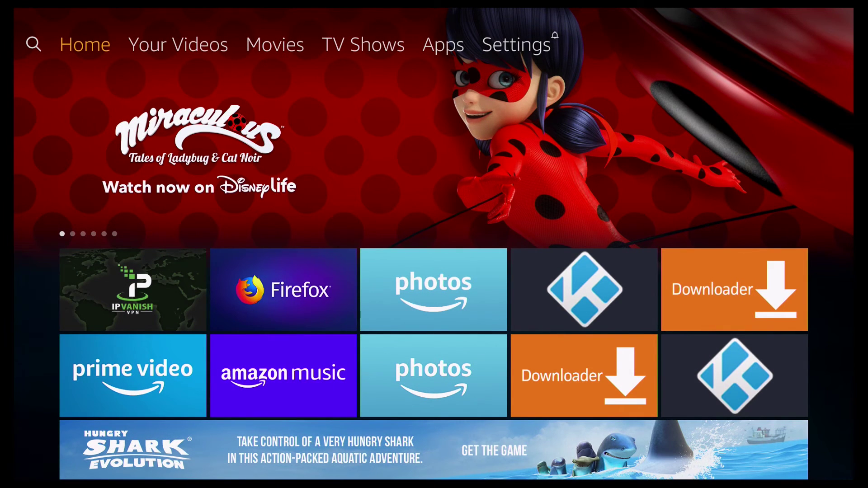
# Step: Reopen Firefox from the Recent row and rerun the whatsmyip search to see the new IP
pyautogui.press('Down')
pyautogui.press('Down')
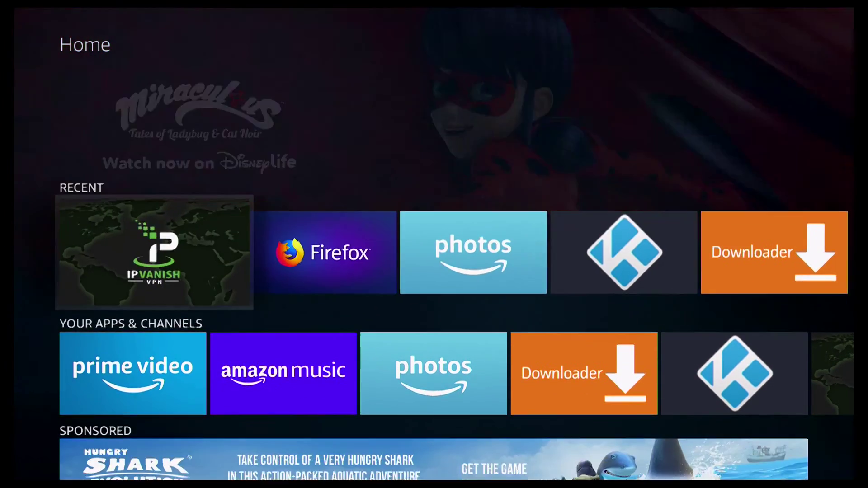
pyautogui.press('Right')
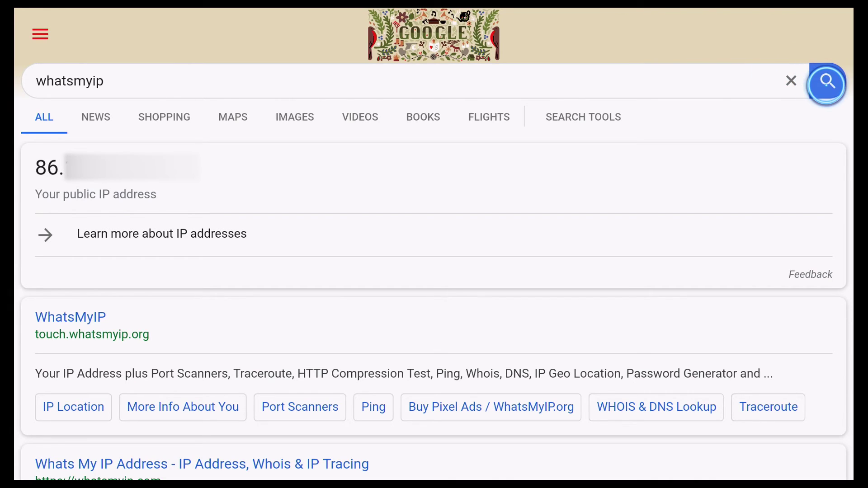
pyautogui.click(826, 83)
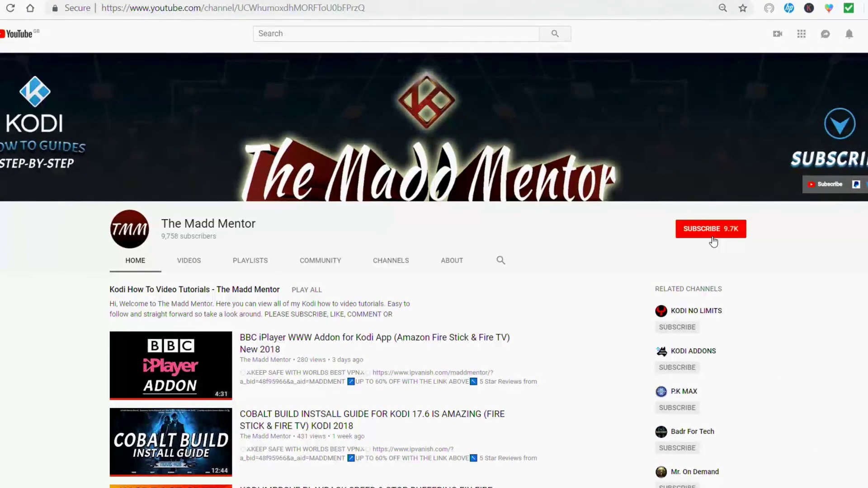
# Step: Subscribe to The Madd Mentor with all notifications, like the BBC iPlayer video, and type 'Thanks works for me'
pyautogui.click(713, 239)
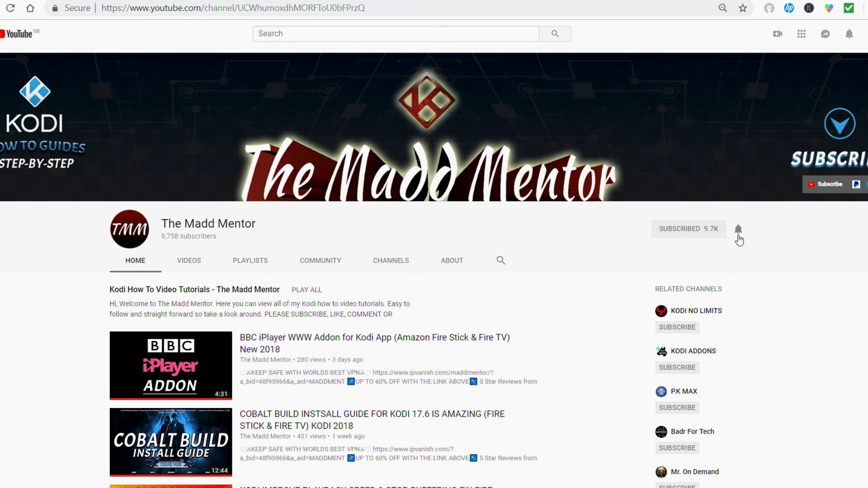
pyautogui.click(739, 230)
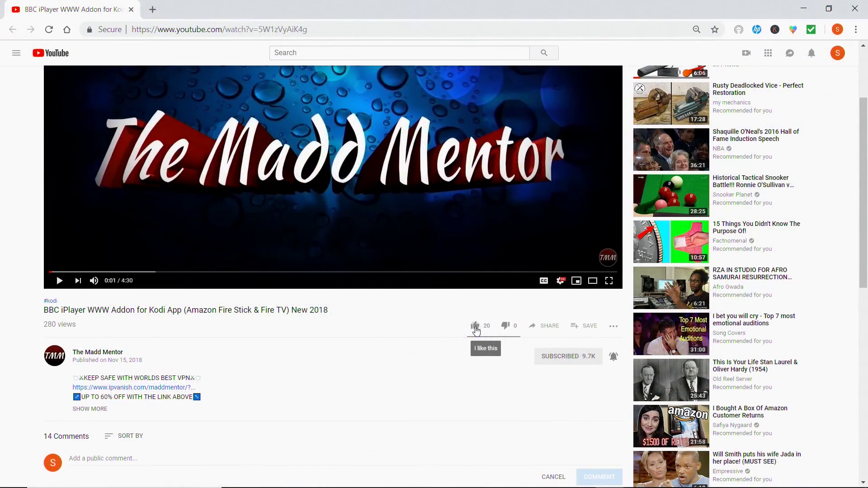
pyautogui.click(475, 326)
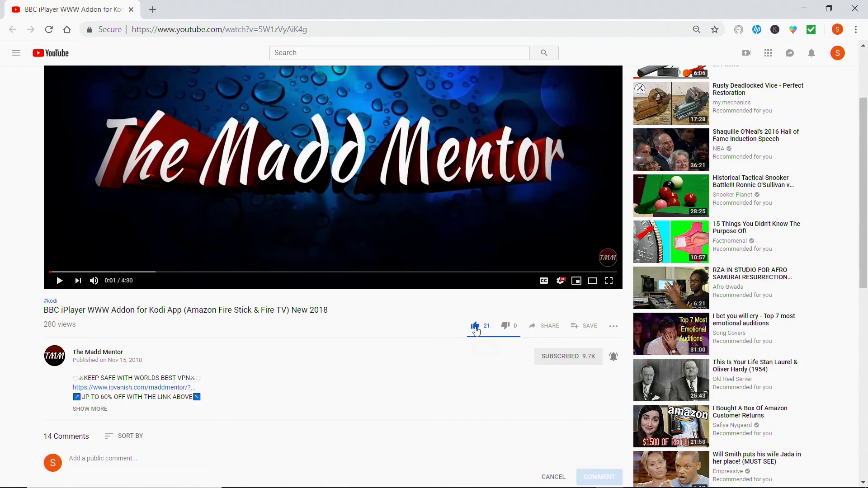
pyautogui.click(217, 457)
pyautogui.write('Thanks works for me')
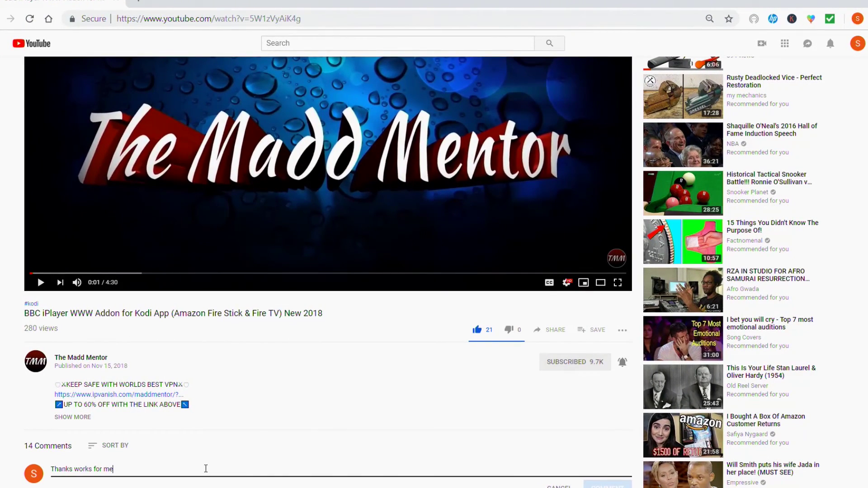